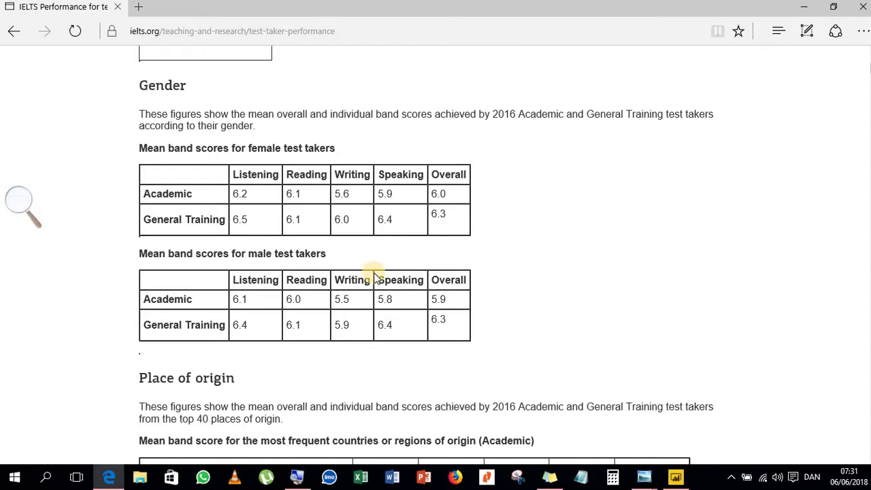
- Switch to Power BI Desktop and review the IELTS1 table relationships alongside the 2016 Academic and General diagram in Windows Photo Viewer
left_click(676, 478)
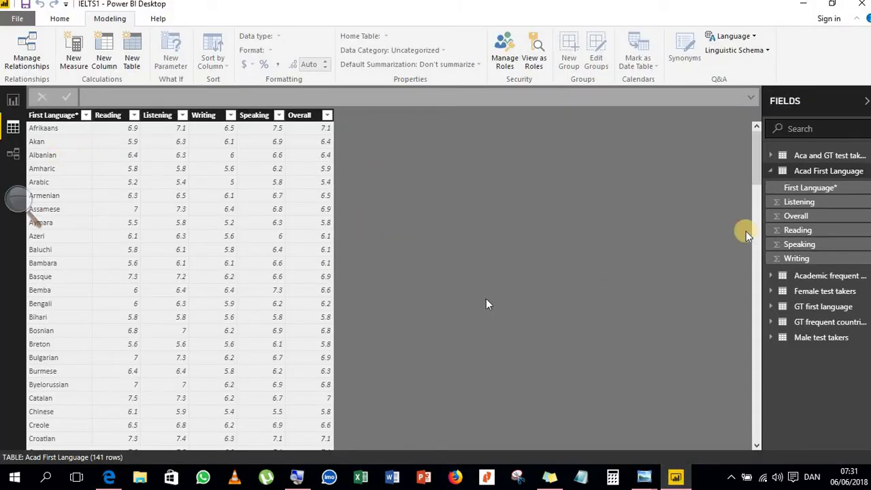
left_click(13, 153)
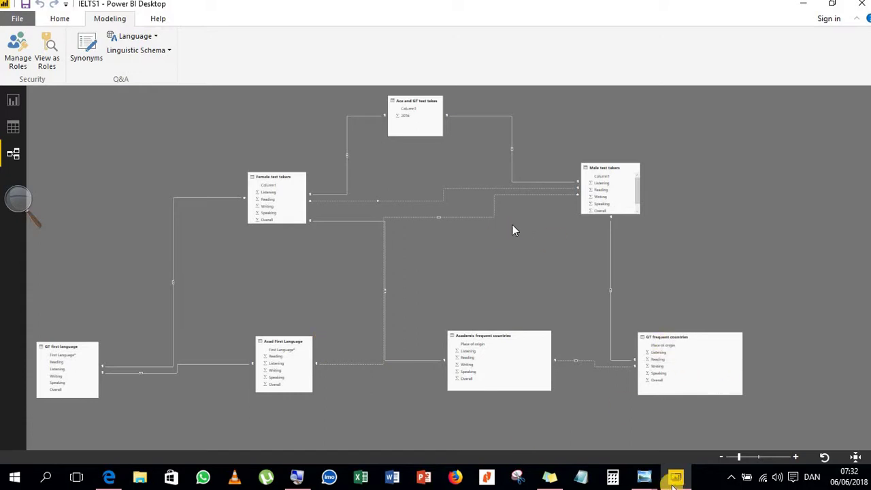
left_click(646, 478)
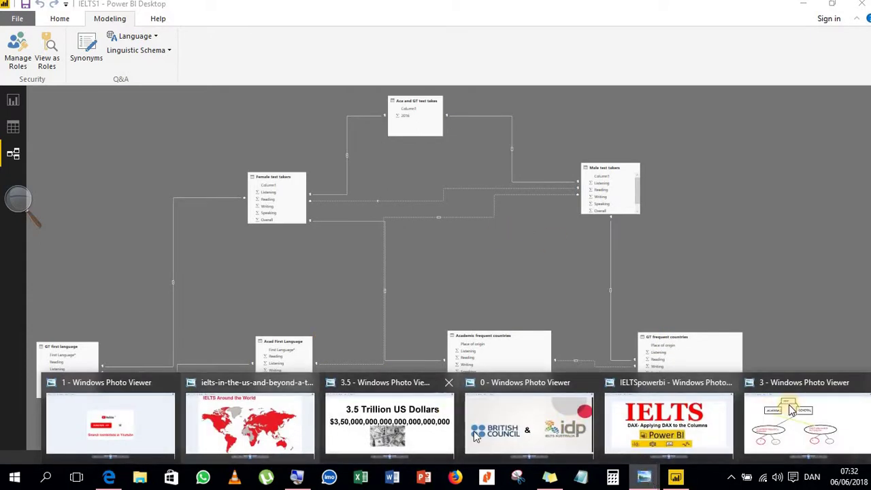
left_click(806, 418)
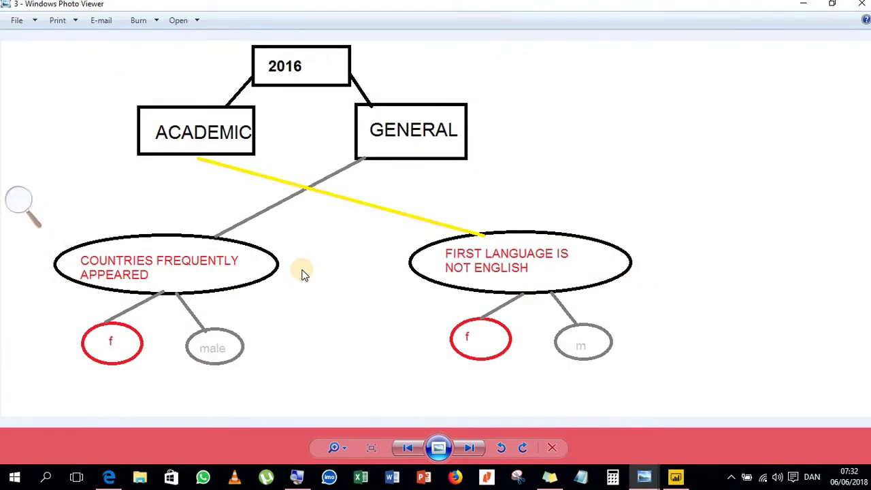
left_click(110, 476)
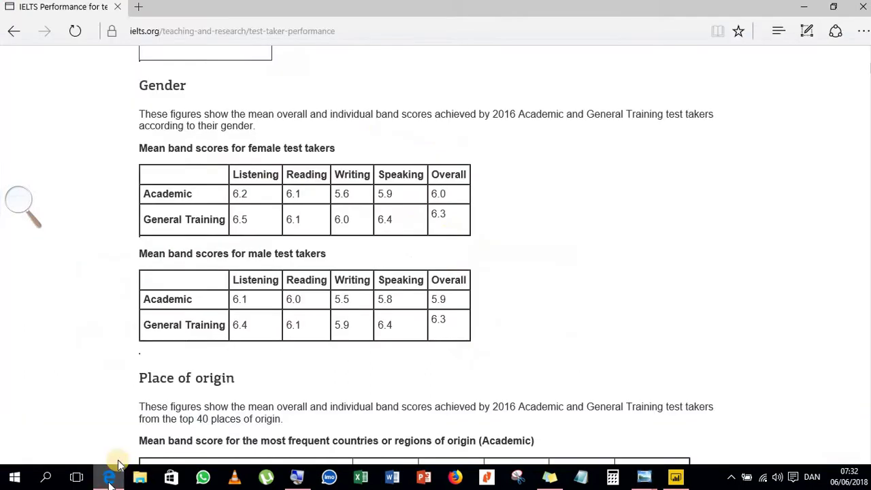
left_click(674, 477)
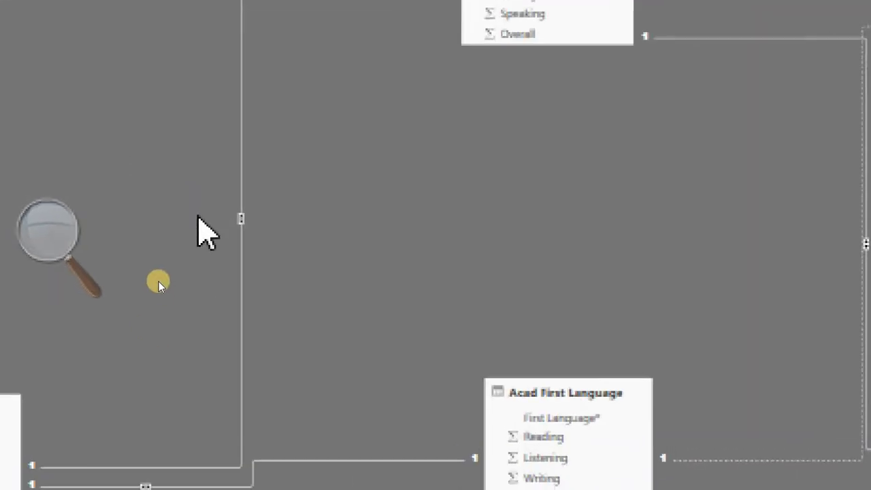
left_click(258, 215)
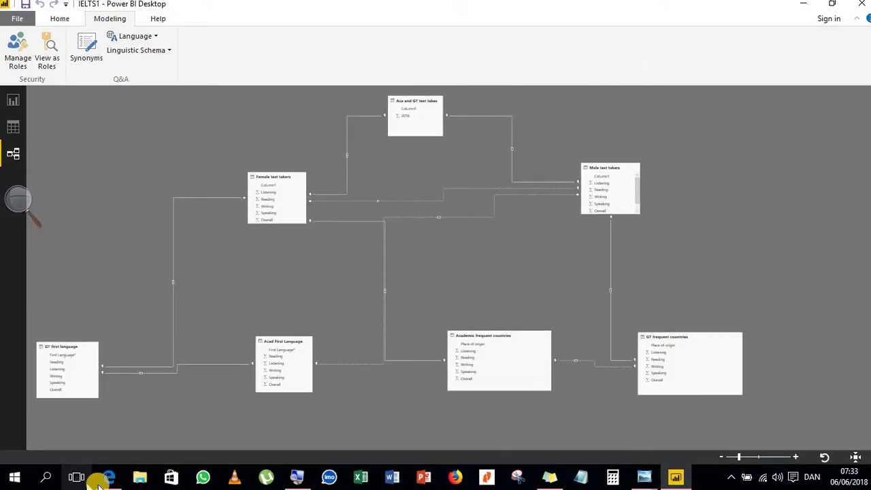
- Switch to Edge and examine the female and male test taker scores and the Academic scores by place of origin
left_click(106, 477)
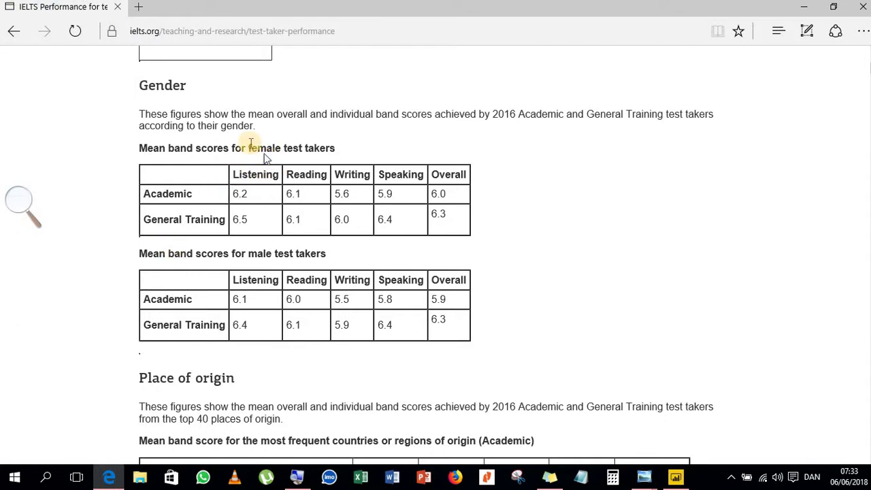
left_click_drag(249, 148, 334, 148)
left_click_drag(249, 255, 332, 254)
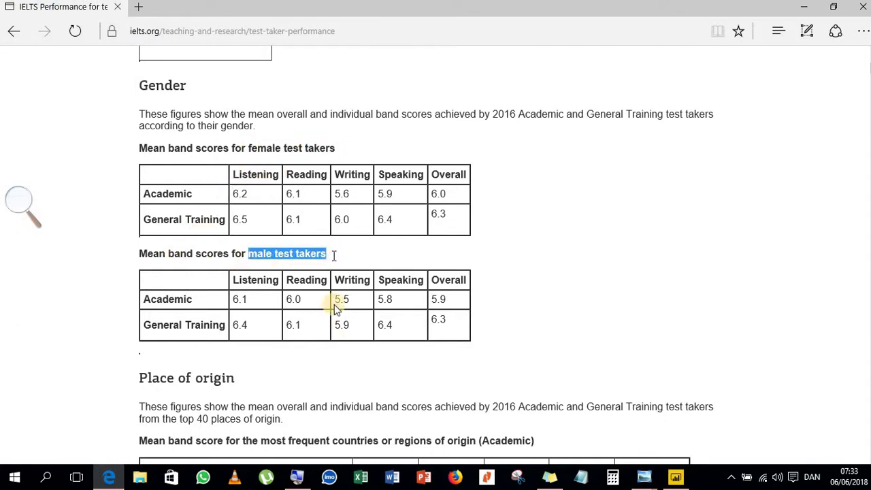
scroll(334, 299, "down", 3)
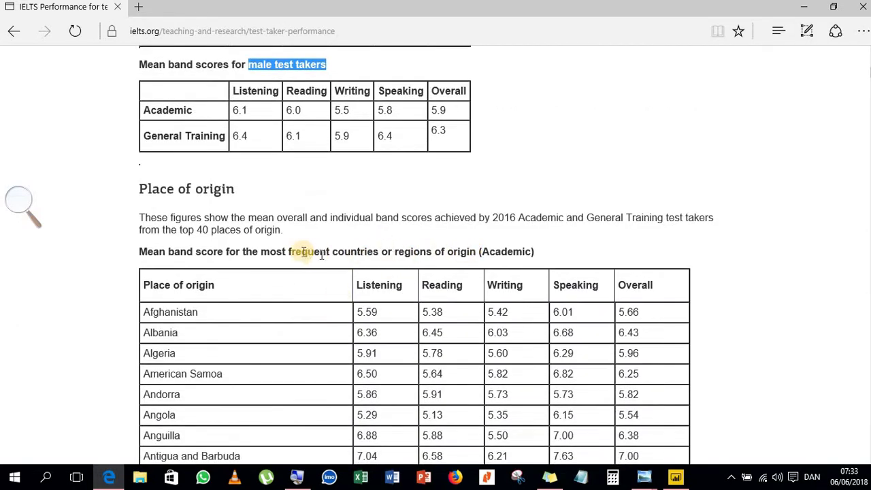
left_click_drag(288, 251, 139, 251)
scroll(397, 314, "down", 20)
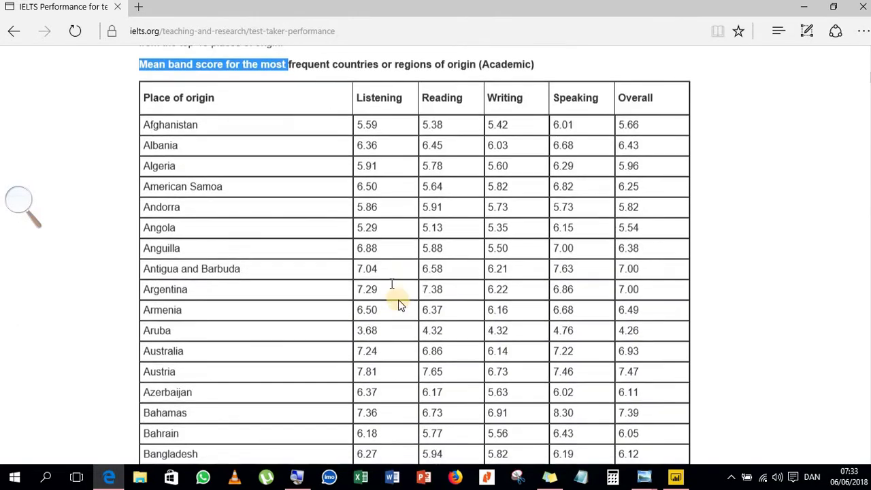
scroll(399, 302, "down", 8)
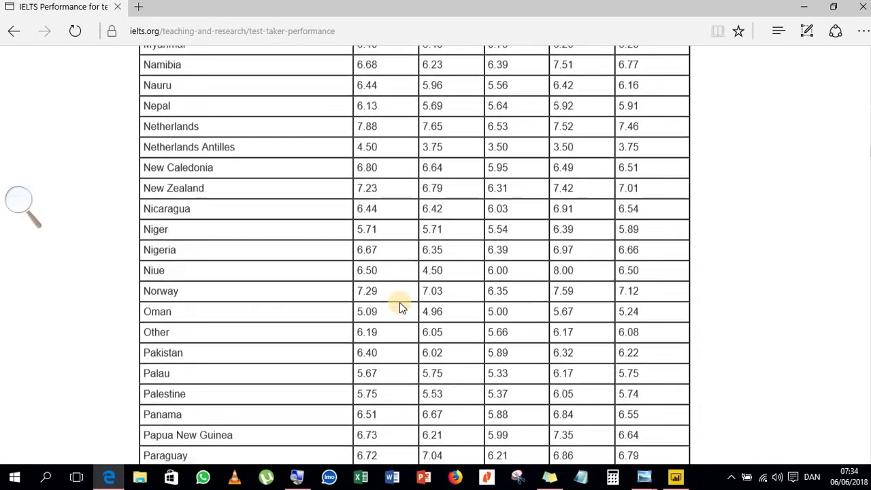
- Switch to Power BI Desktop and add a calculated column named ReadingM to the Acad First Language table
left_click(676, 477)
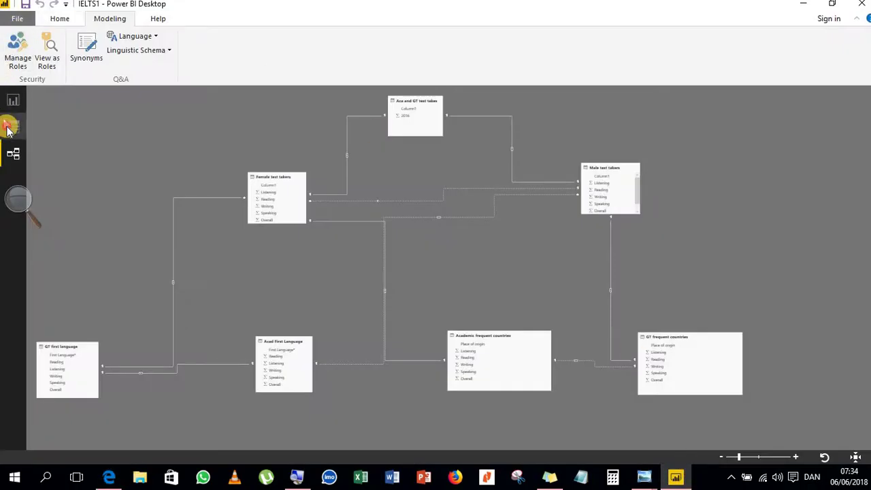
left_click(13, 126)
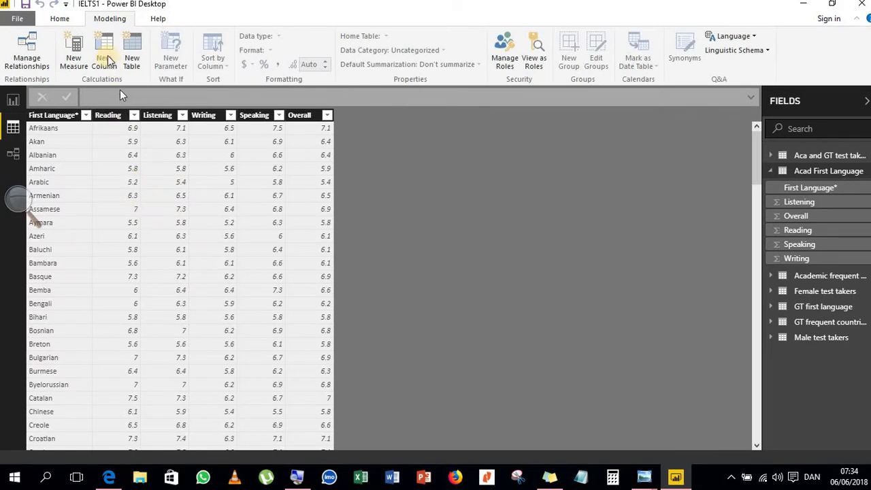
left_click(107, 60)
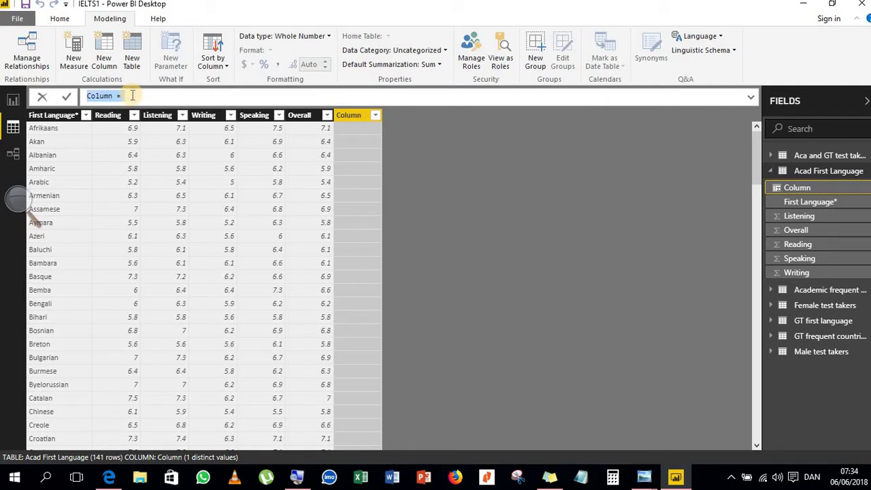
type("ReadingM")
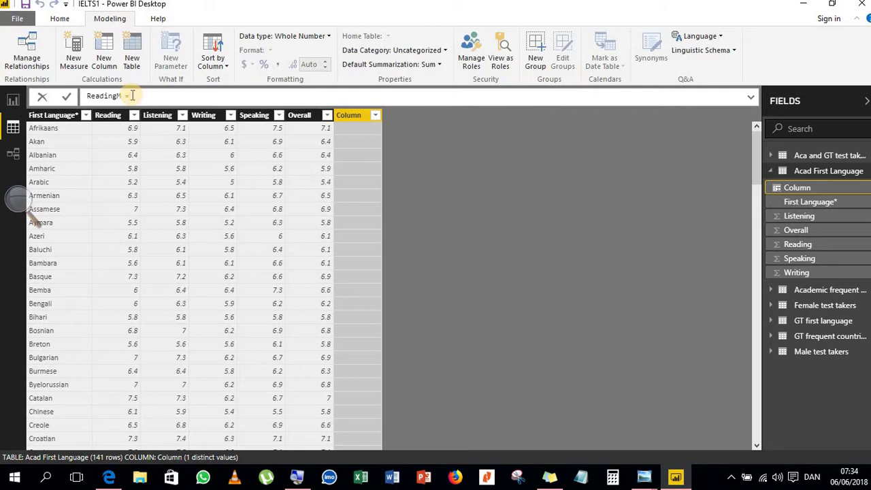
- Enter AVERAGEA('Acad First Language'[Reading]) as the formula of the ReadingM column
type("Aver")
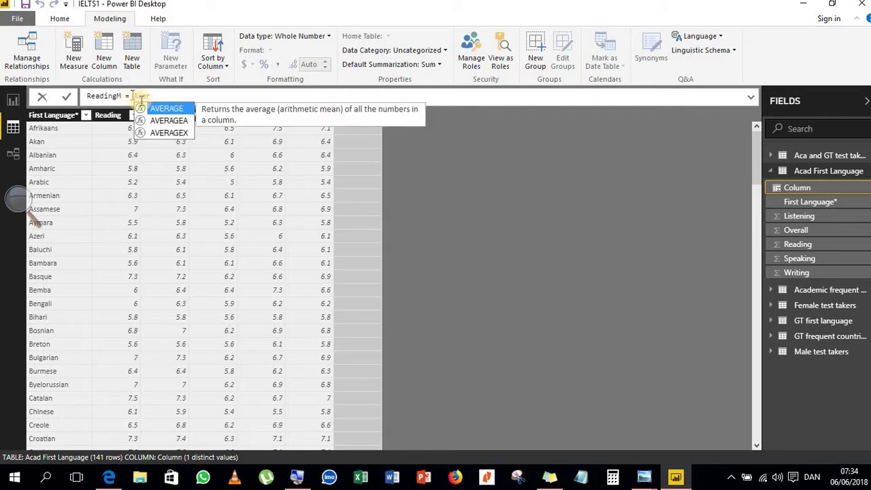
double_click(162, 123)
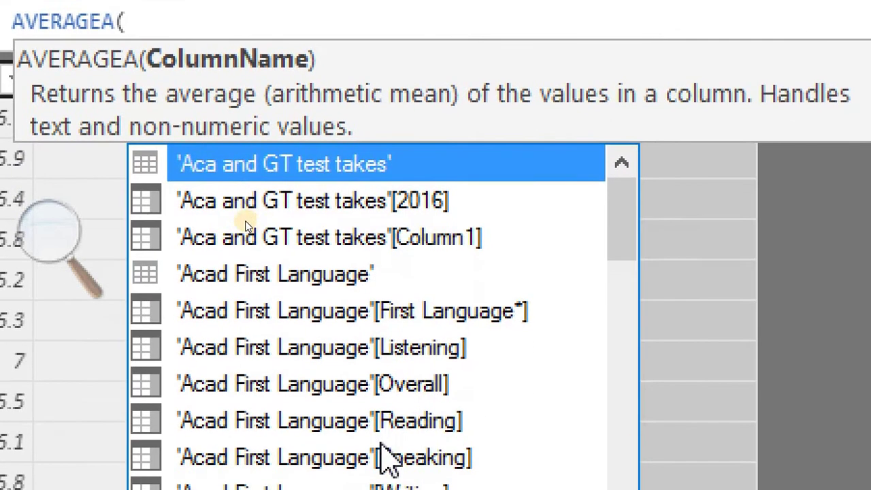
left_click(365, 415)
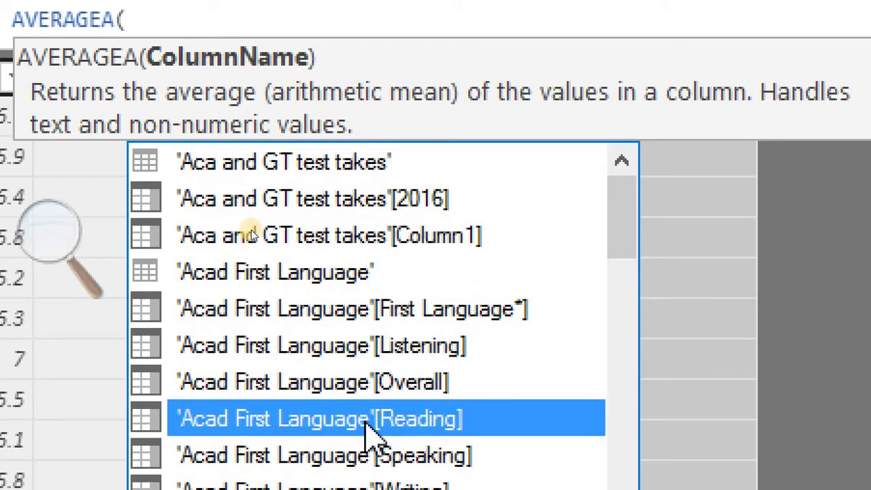
double_click(365, 419)
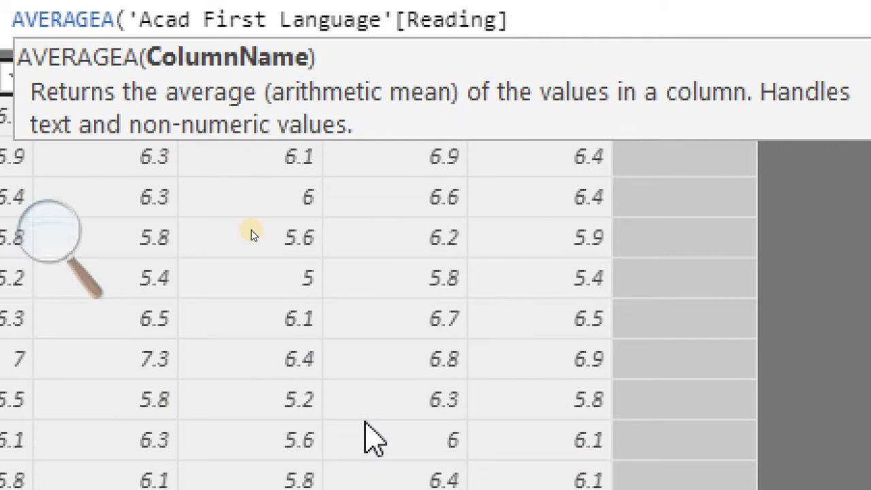
type(")")
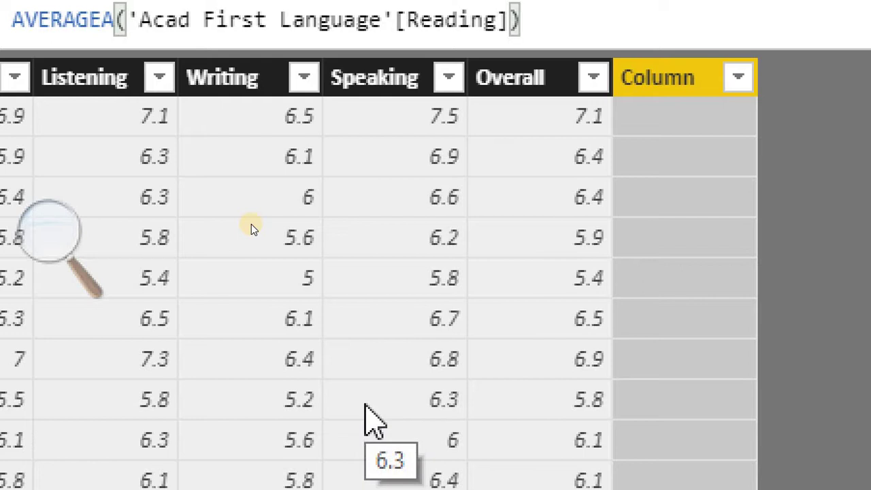
type("-")
key("BackSpace")
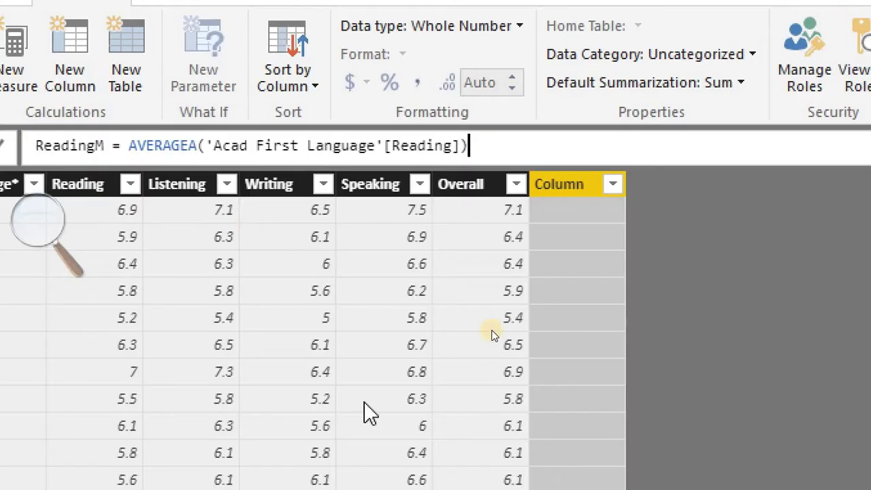
- Open the qsdax_1_syntax image from the desktop at full window size and examine the labelled parts of the DAX formula
key("super+d")
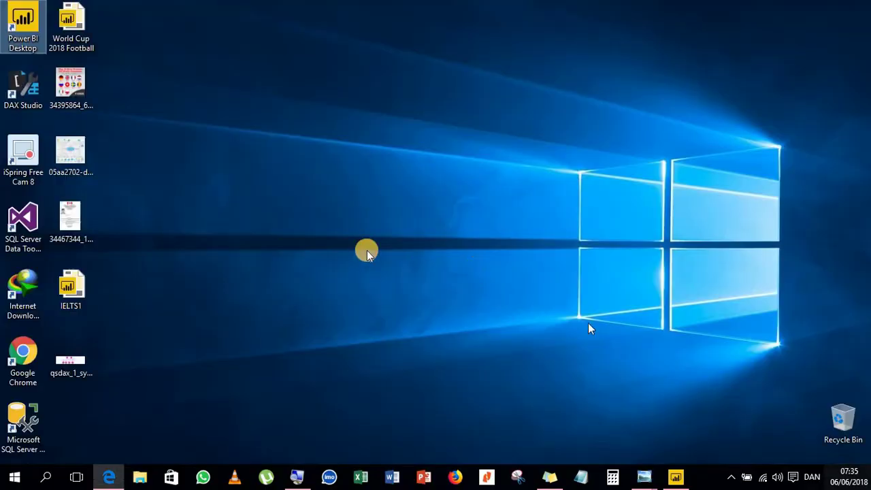
left_click(69, 381)
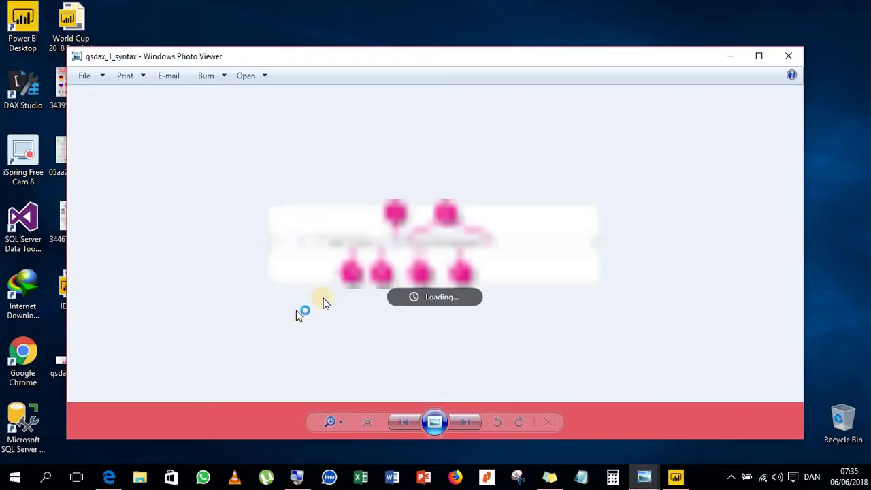
left_click(760, 58)
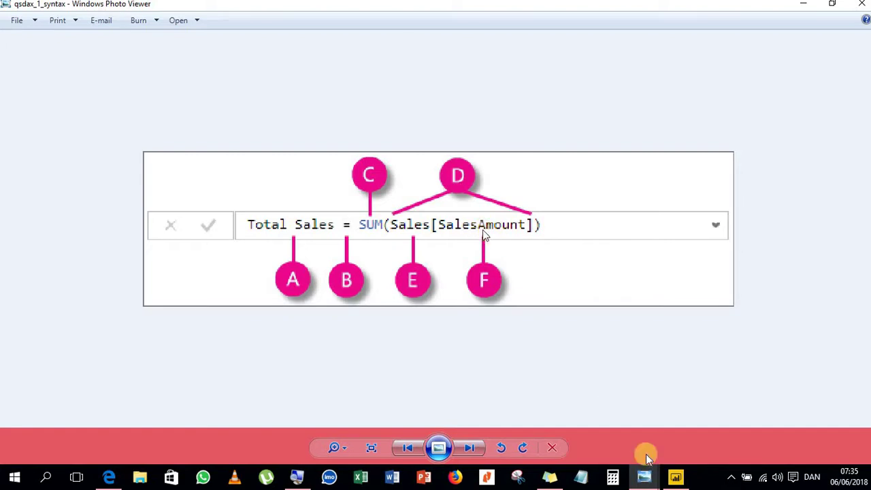
- Return to Power BI Desktop, commit the ReadingM formula and change the column's data type to Fixed decimal number
left_click(674, 475)
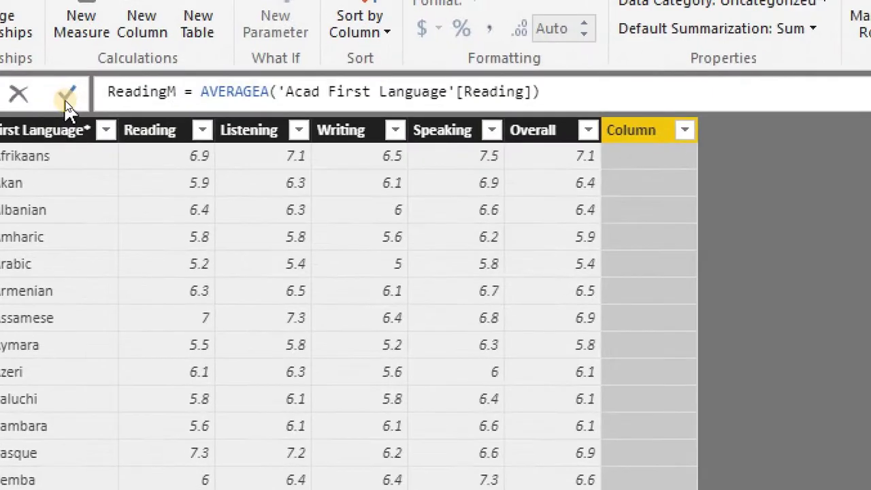
left_click(66, 99)
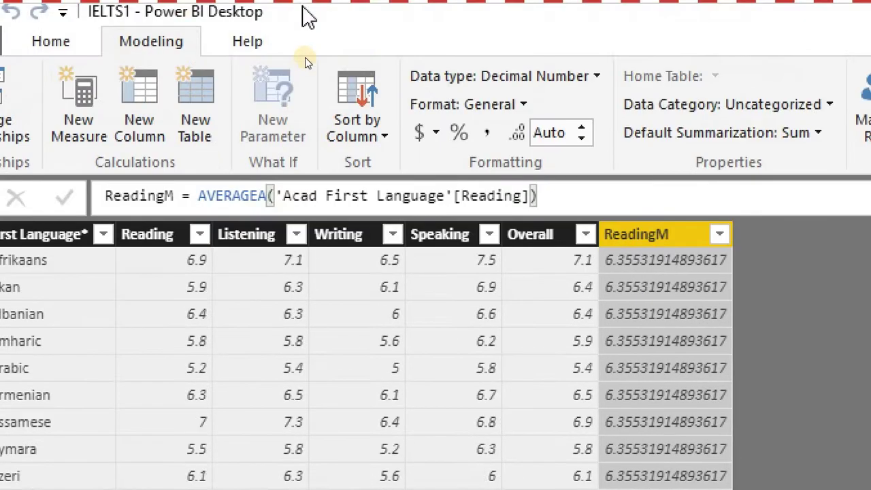
left_click(570, 78)
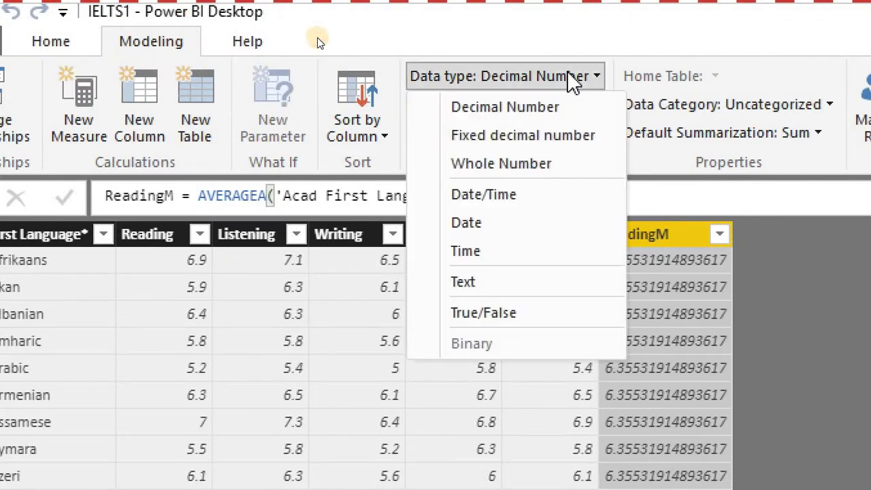
left_click(558, 135)
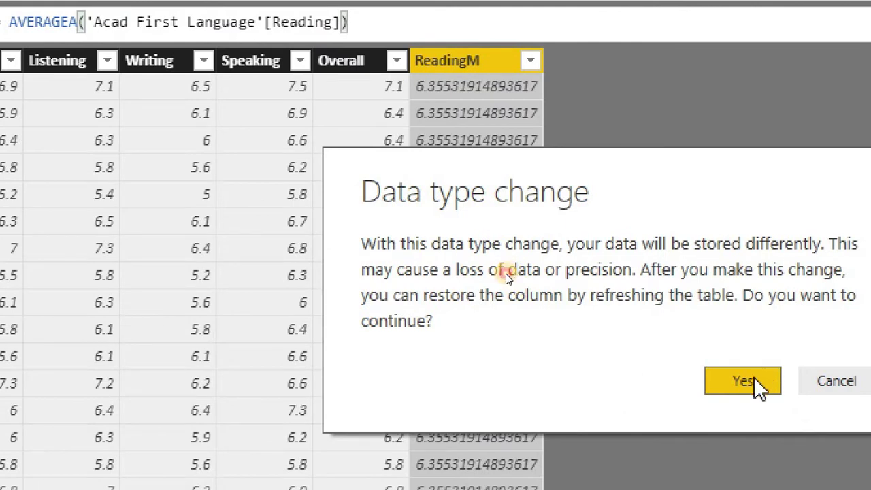
left_click(748, 381)
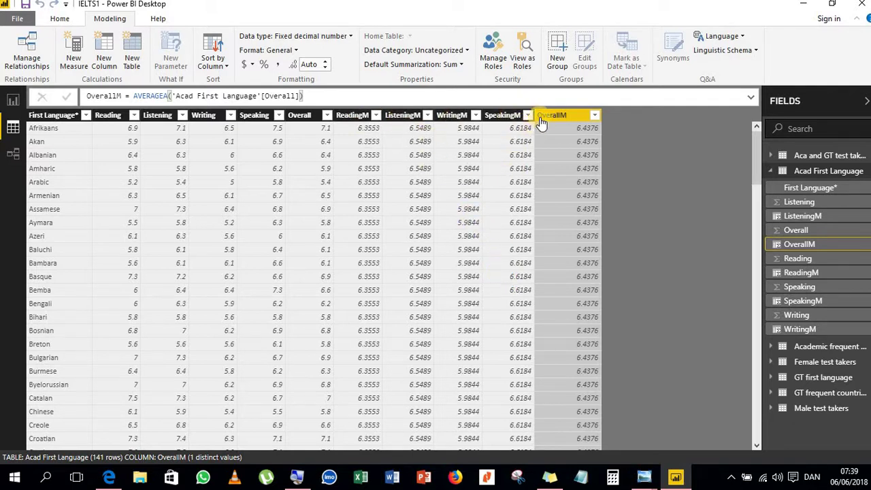
- Check the relationship diagram of the model and return to the Acad First Language table data
left_click(14, 155)
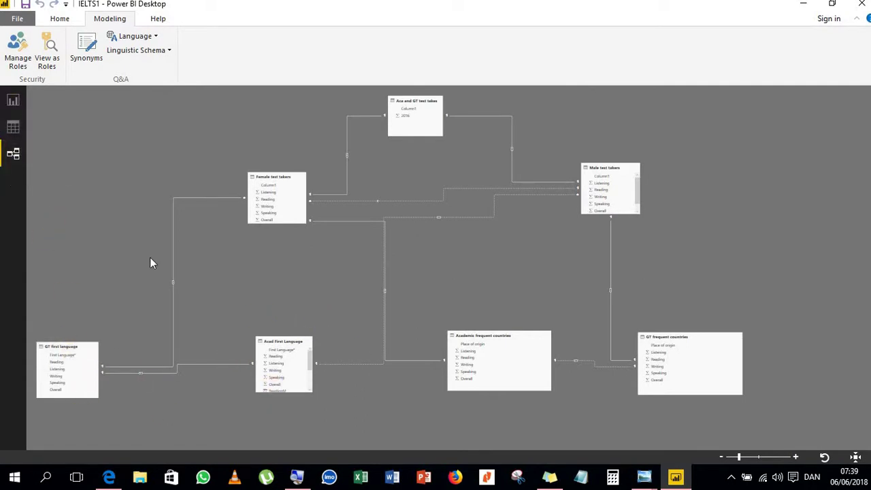
left_click(13, 127)
left_click(411, 129)
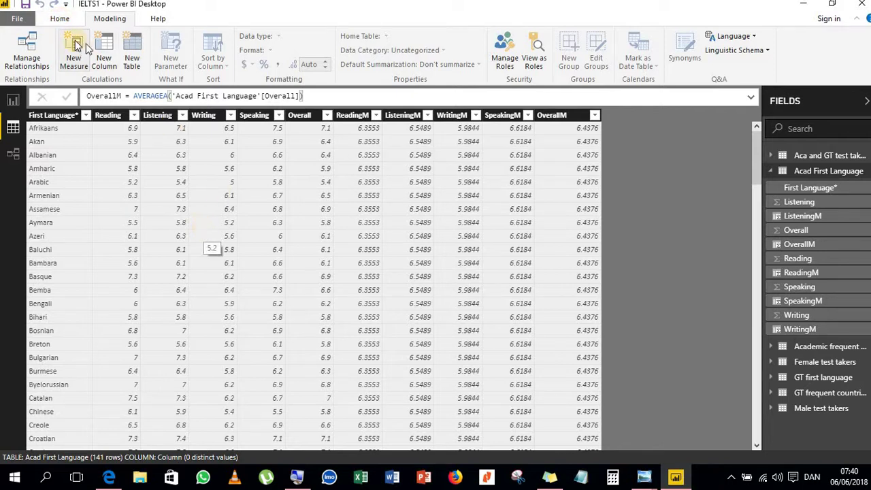
- Start a new table by entering data and name its first column MeanAcaFir
left_click(59, 18)
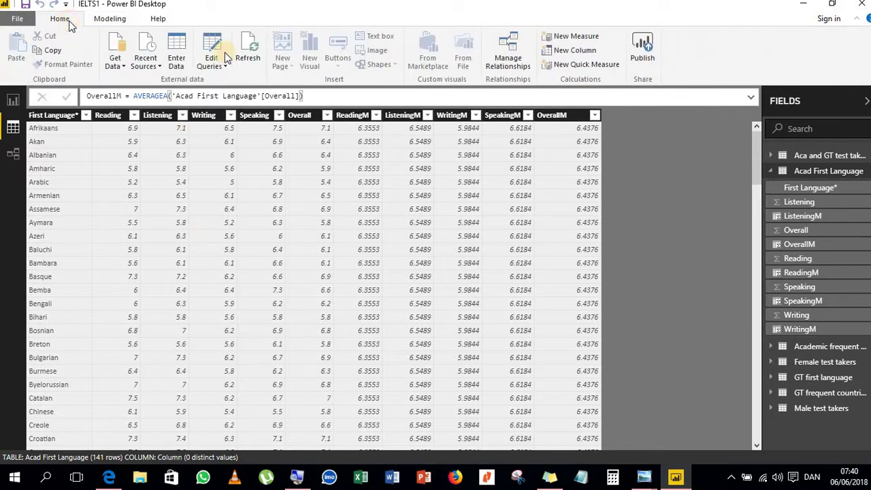
left_click(185, 46)
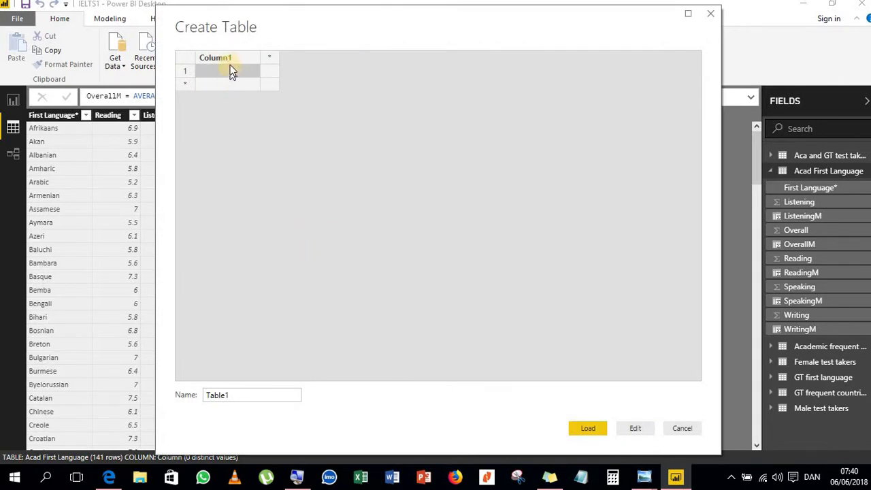
double_click(233, 59)
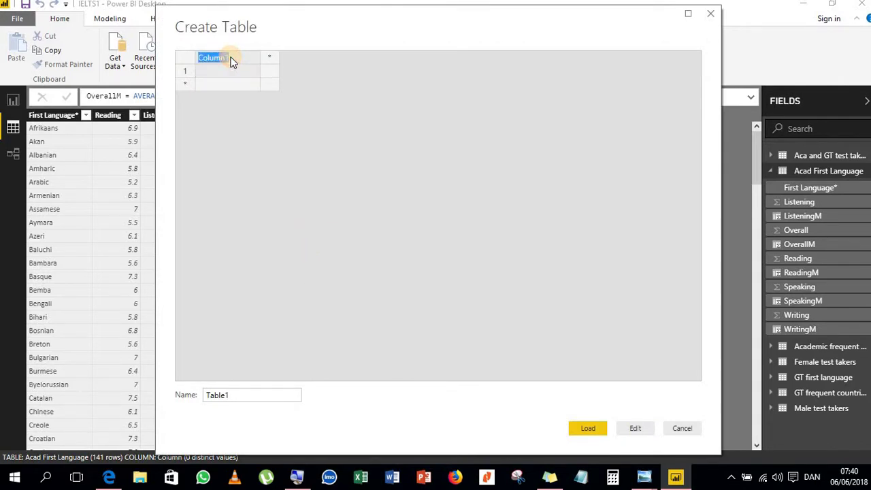
type("A")
key("BackSpace")
type("MeanAcaFir")
key("Tab")
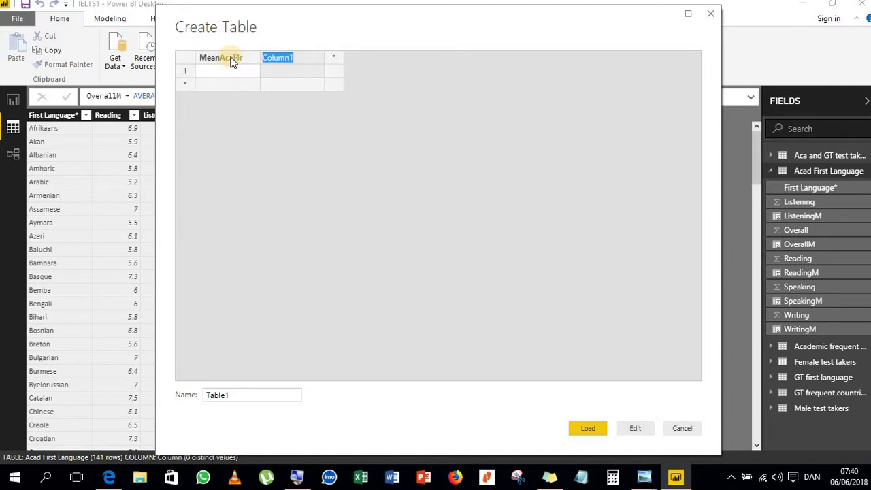
- Add four more columns to the new table named Listening, Reading, Writing and Speaking
type("Listening")
key("Tab")
type("Reading")
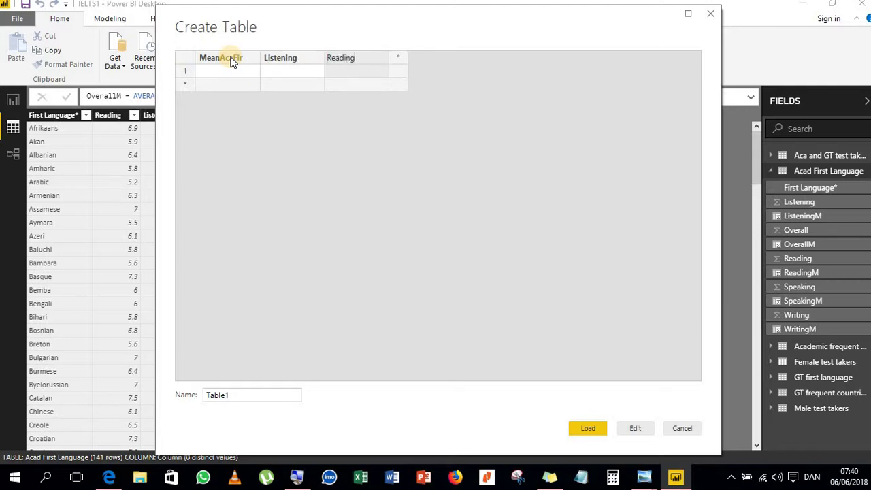
key("Tab")
type("EWriting")
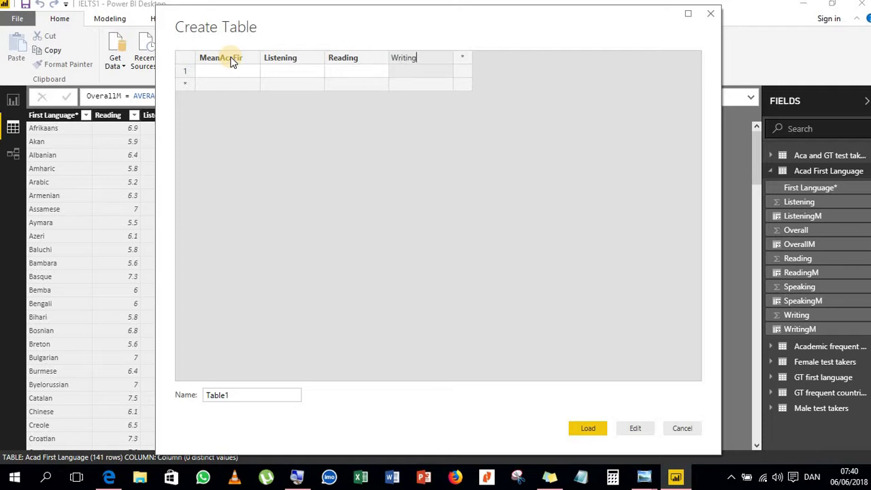
key("Tab")
type("Speaking")
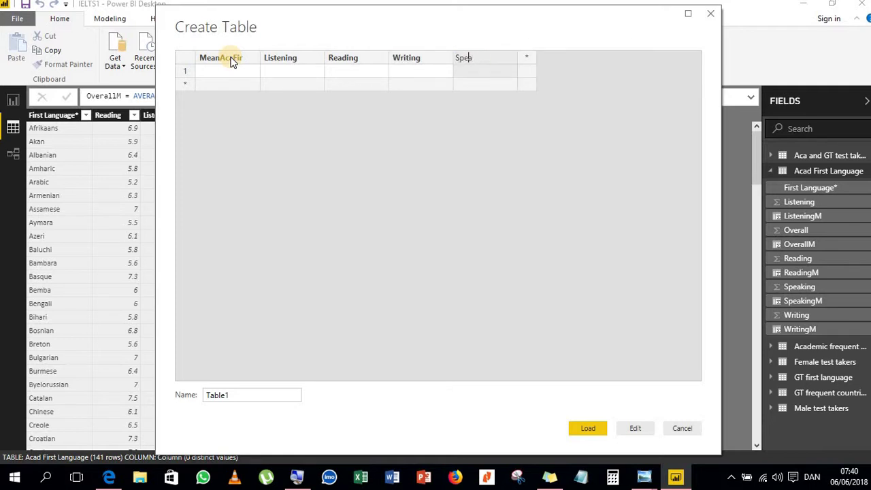
- Fill the first row with Academics, Listening 6.5, Reading 6.3, Writing 5.9 and Speaking 6.6
left_click(210, 72)
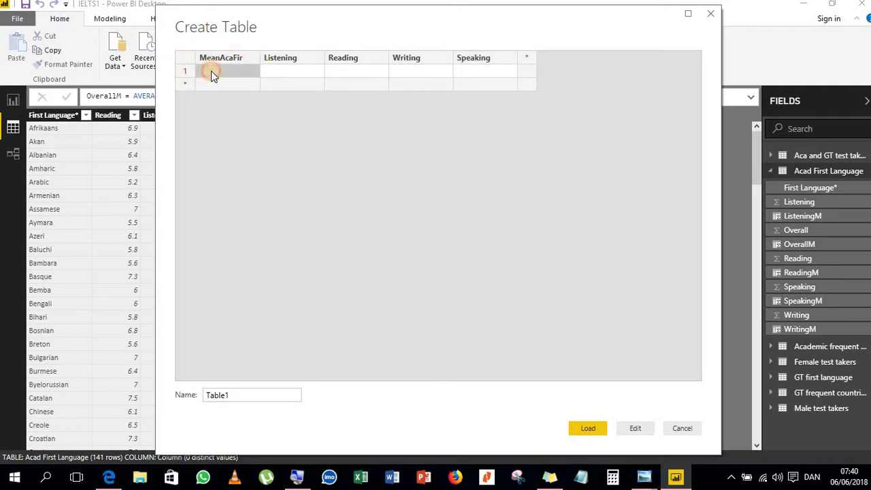
type("Academics")
left_click(279, 70)
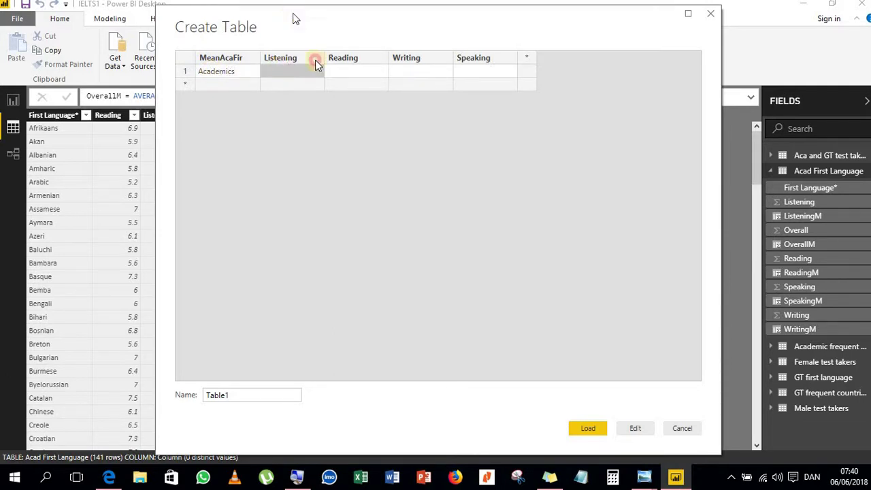
left_click_drag(294, 17, 315, 188)
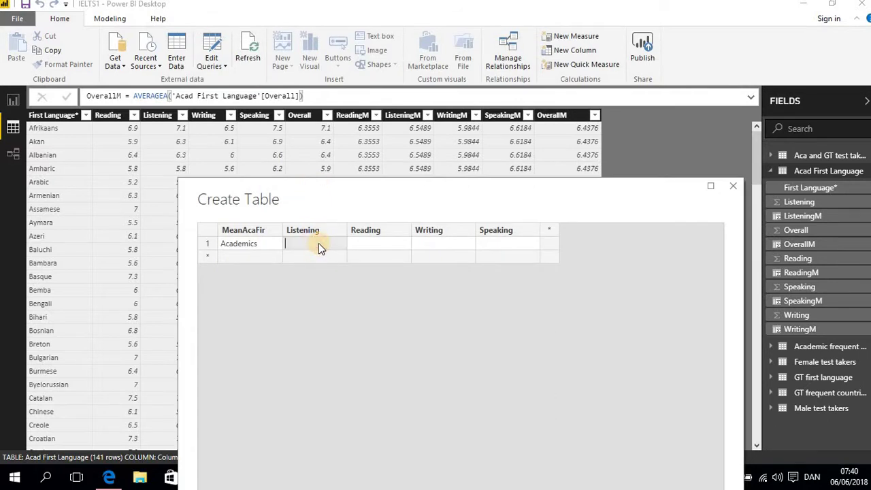
type("6.5")
left_click(381, 248)
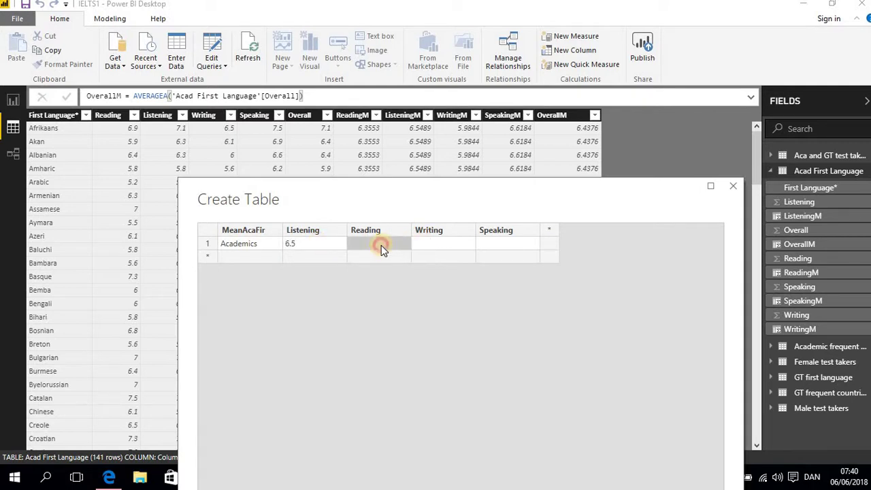
type("6.3")
left_click(446, 244)
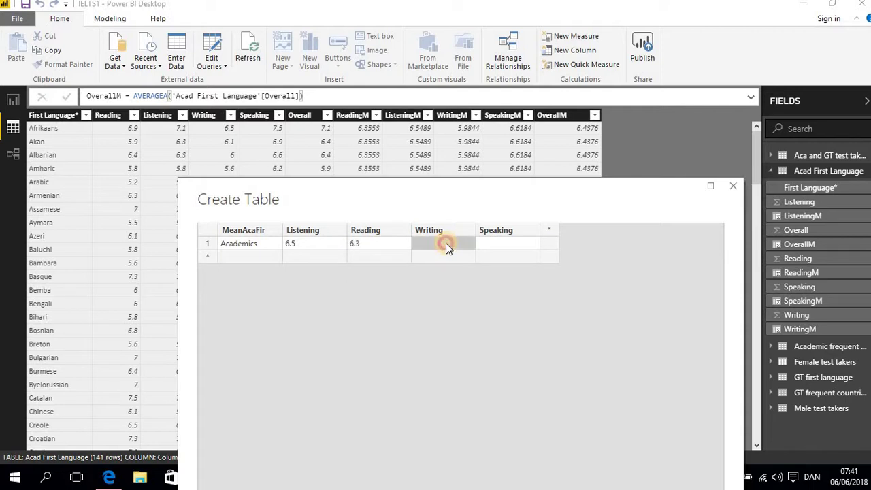
type("5.9")
left_click(503, 243)
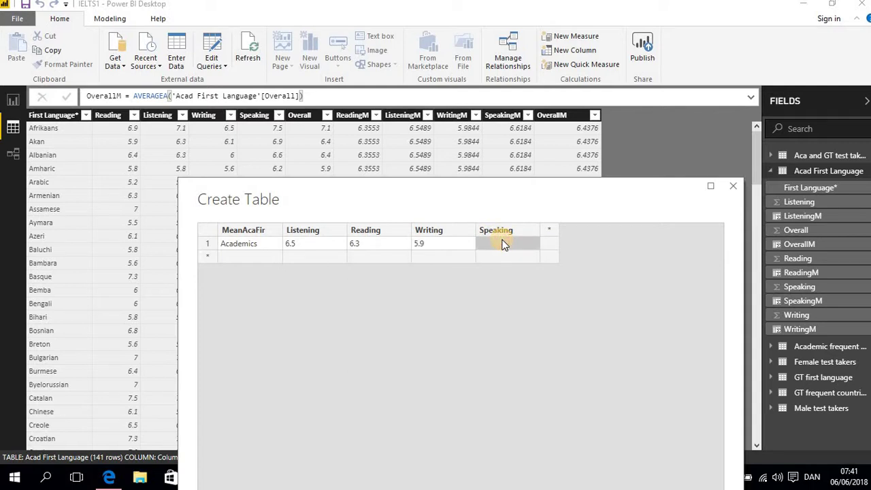
type("6.6")
- Add an Overall column with the value 6.4 in the first row and load the table into the model
left_click(549, 229)
double_click(551, 231)
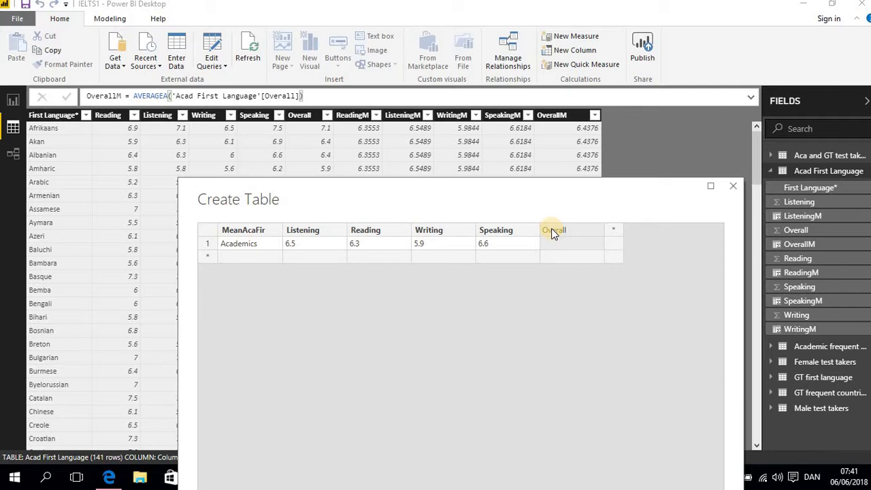
left_click(551, 243)
type("6.4")
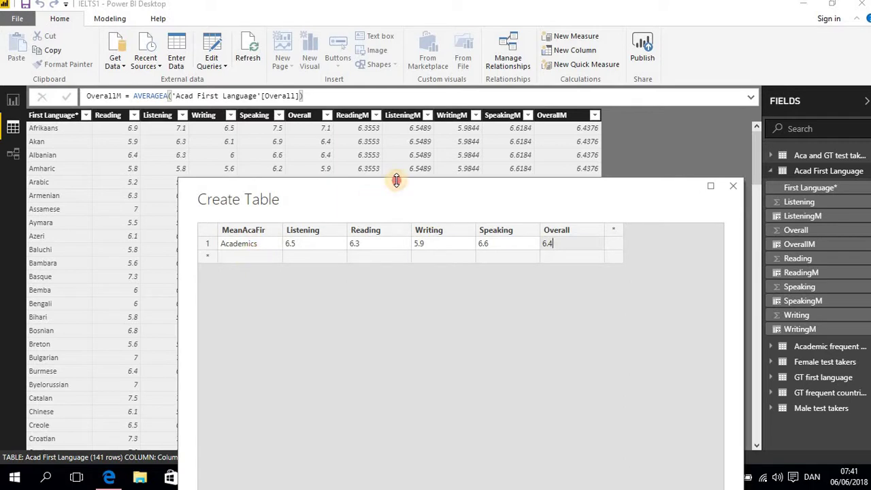
left_click_drag(399, 179, 393, 26)
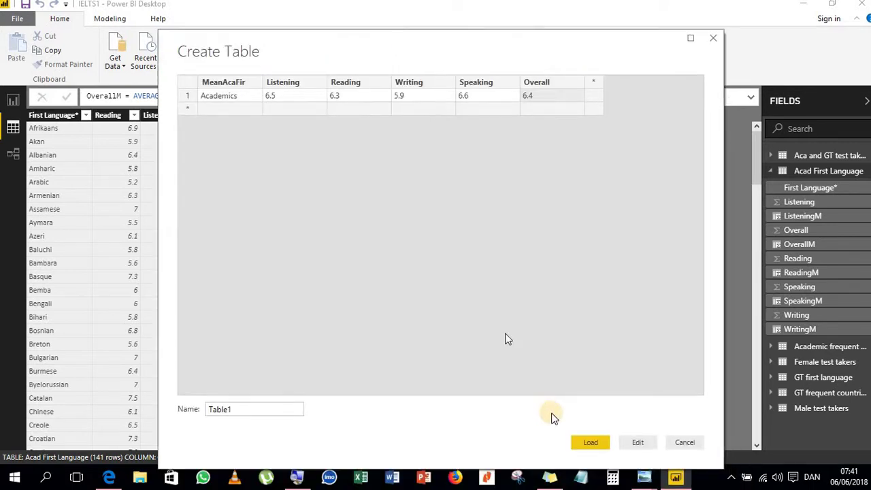
left_click(601, 441)
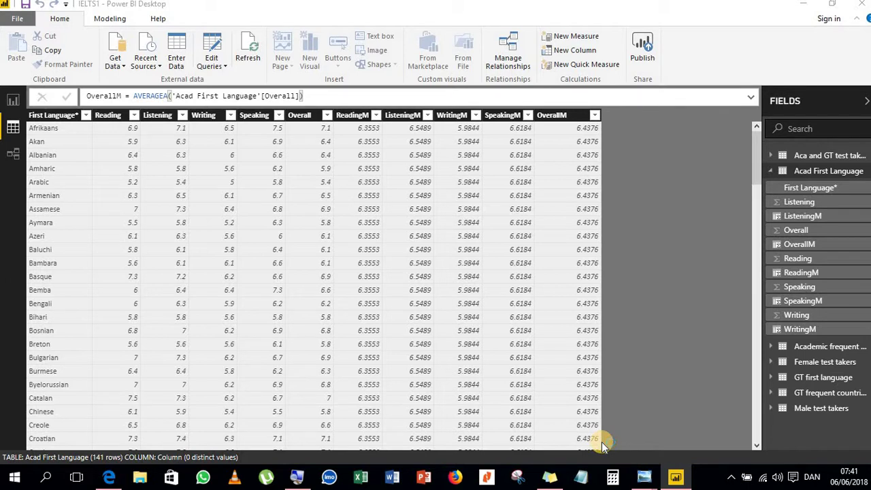
- Rename the newly loaded Table1 as AcadMeanFirstLang
left_click(13, 156)
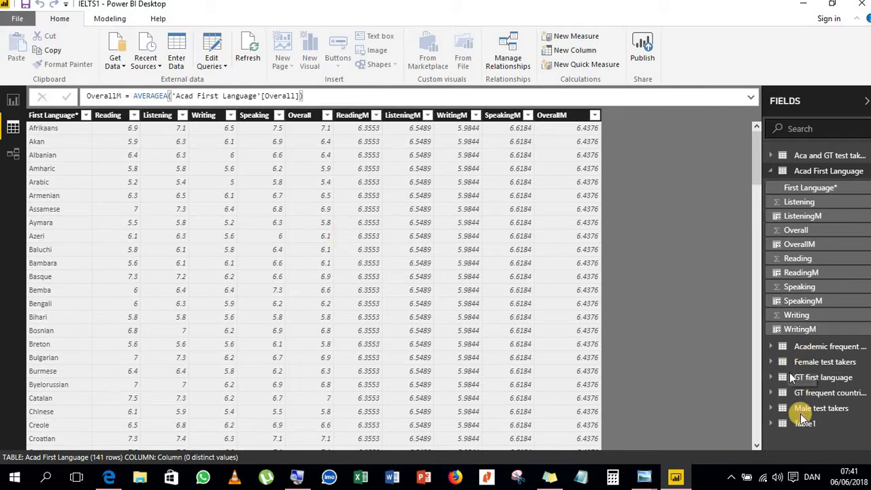
left_click(802, 423)
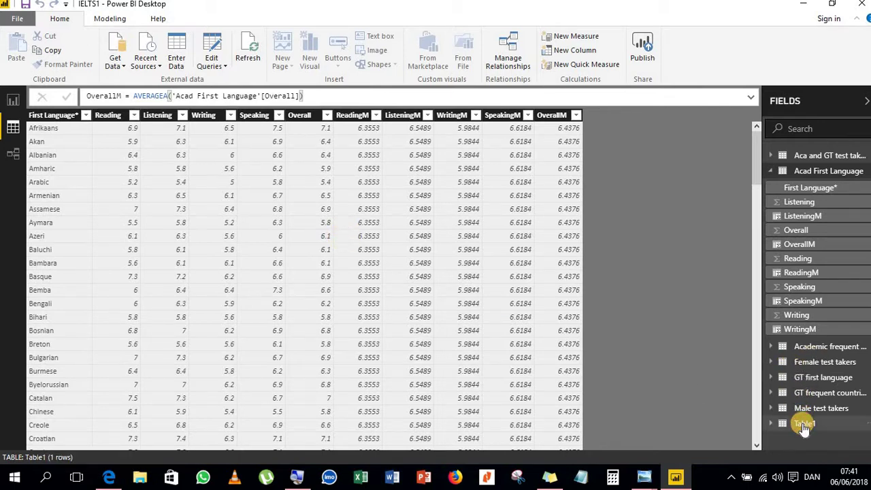
left_click(802, 423)
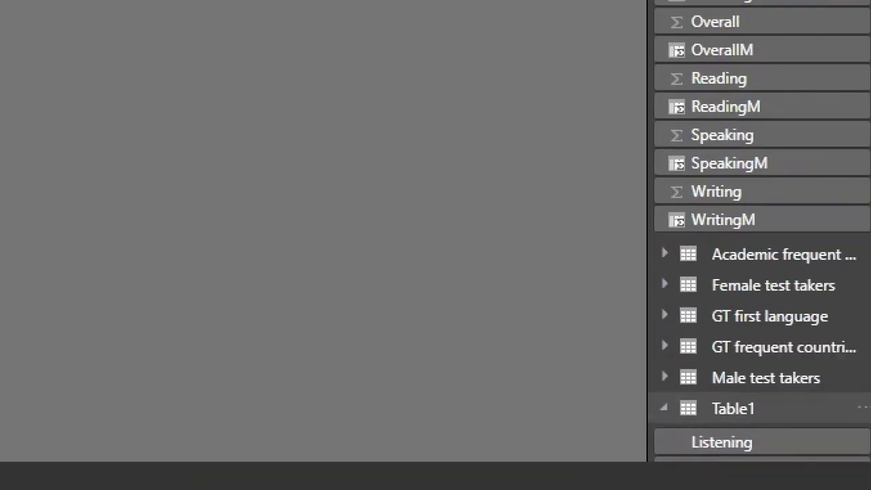
left_click(861, 411)
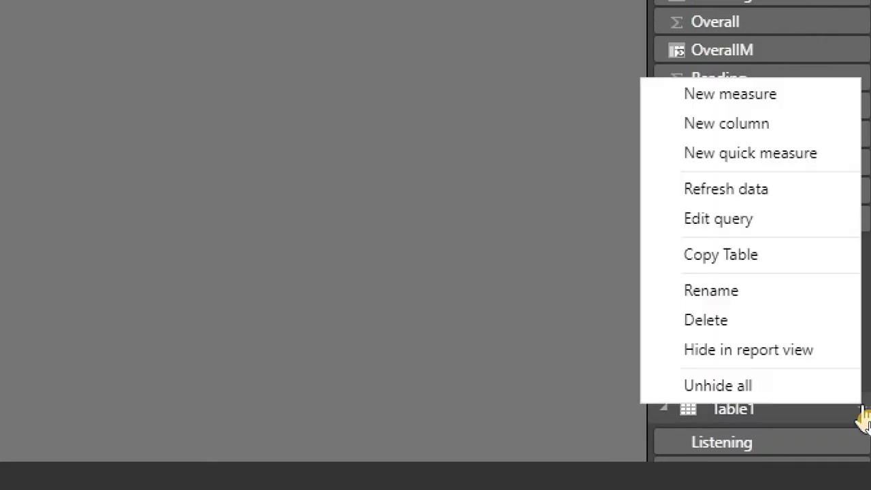
left_click(726, 289)
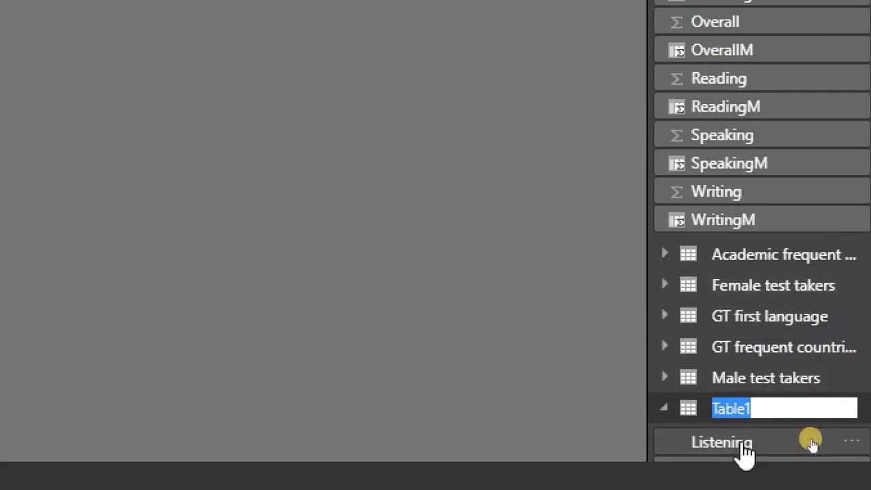
type("Ac")
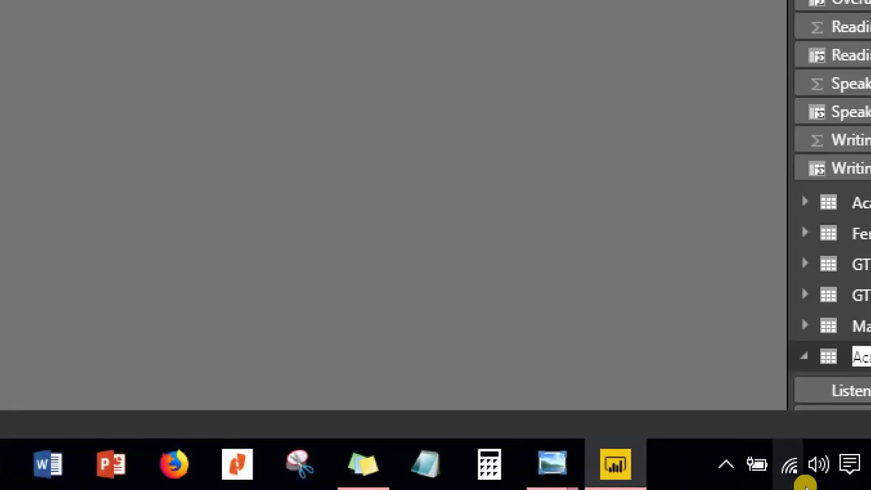
type("ad")
type("Mean")
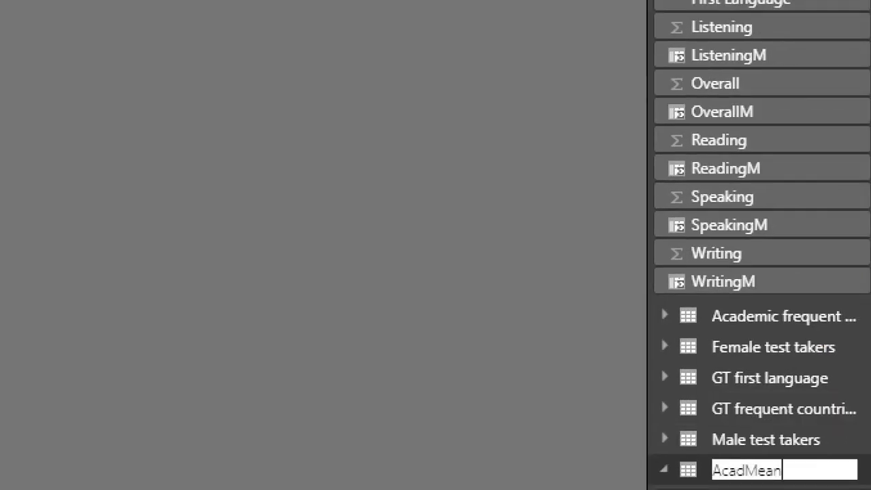
type("FirstLang")
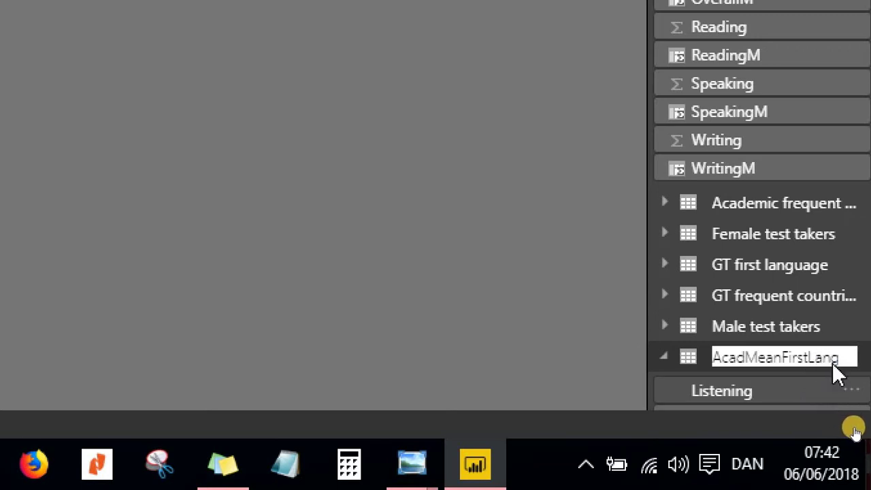
key("Return")
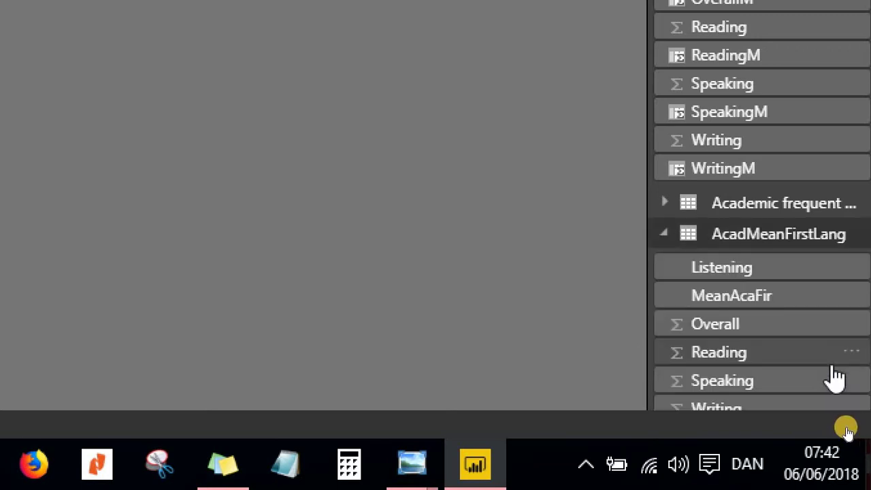
- In the relationship diagram, delete the Listening relationship between Female test takers and AcadMeanFirstLang
left_click(670, 232)
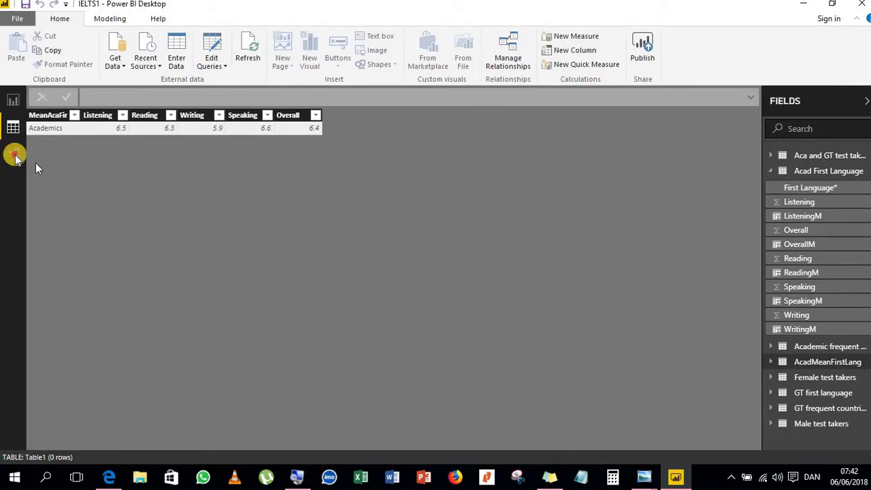
left_click(15, 155)
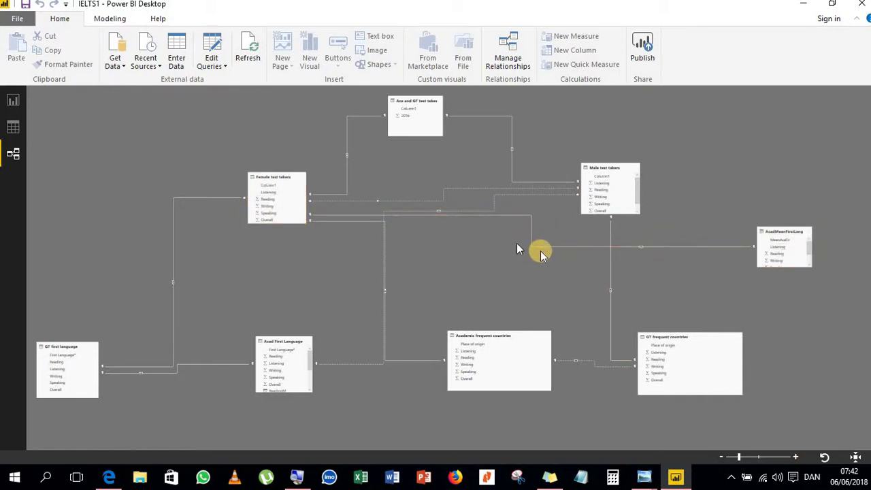
left_click(532, 222)
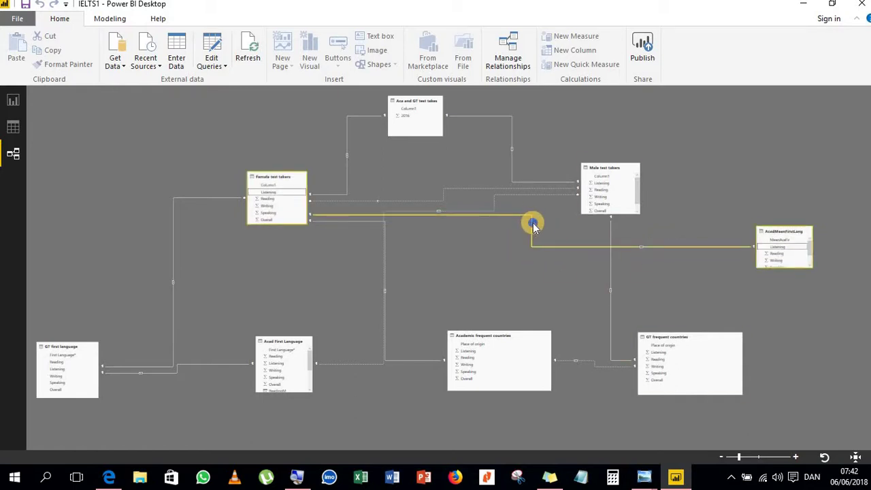
right_click(533, 223)
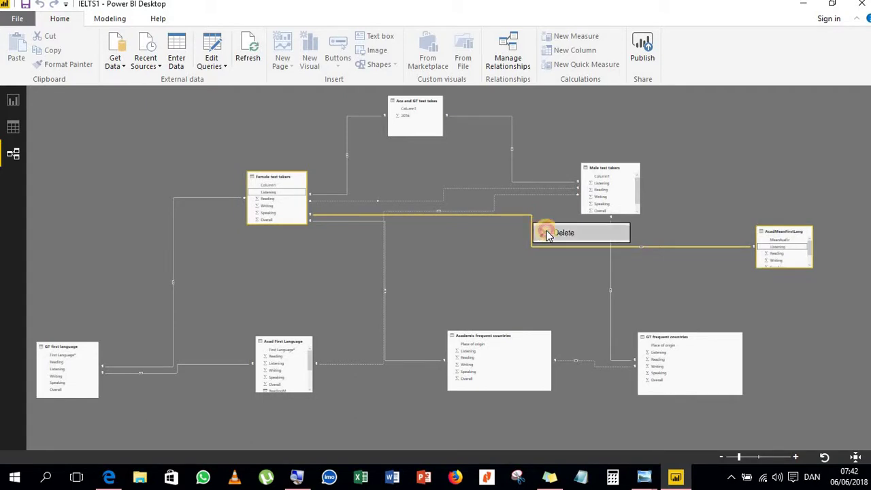
left_click(550, 234)
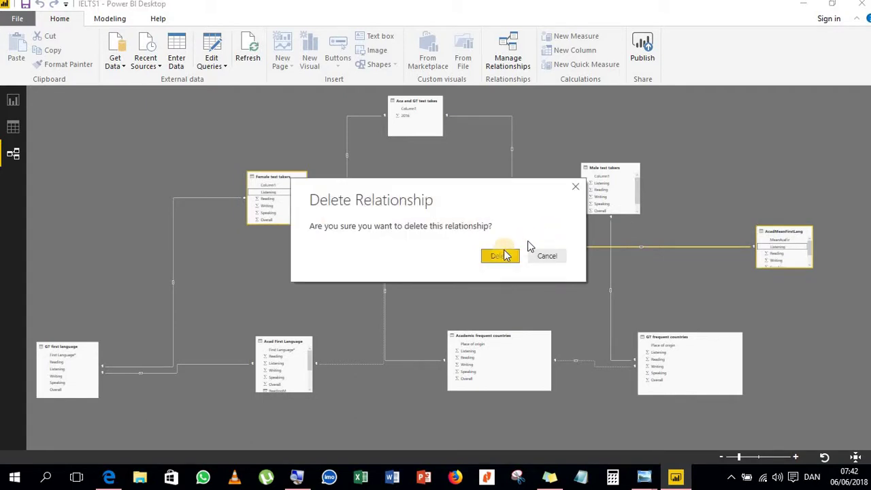
left_click(501, 254)
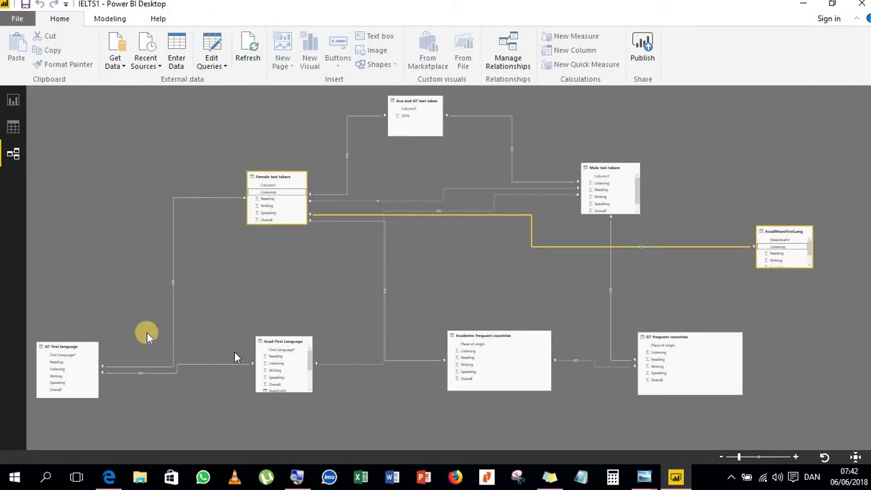
- Move the AcadMeanFirstLang table near Acad First Language and relate its MeanAcaFir field to First Language*
left_click_drag(259, 346, 782, 246)
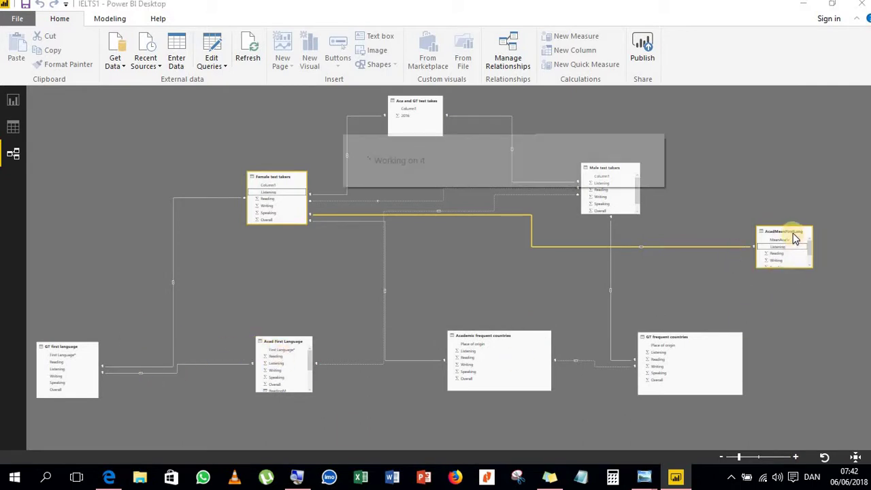
left_click_drag(789, 230, 173, 417)
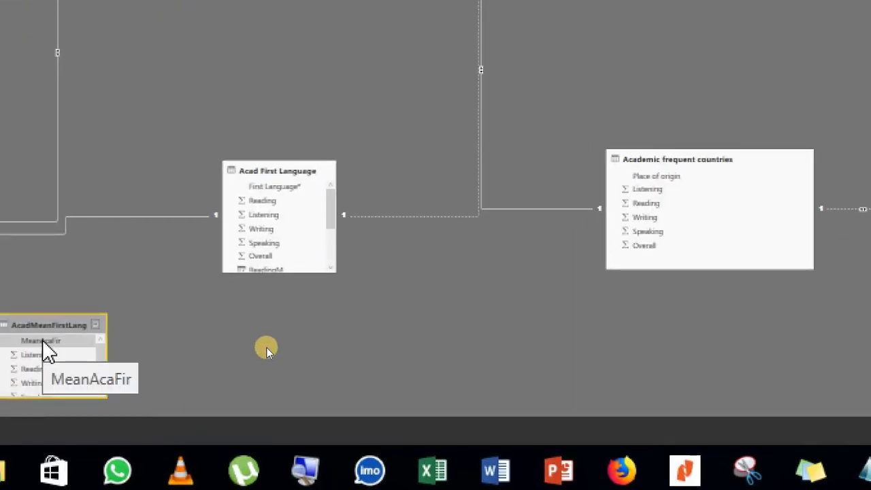
left_click(165, 412)
left_click_drag(43, 343, 284, 192)
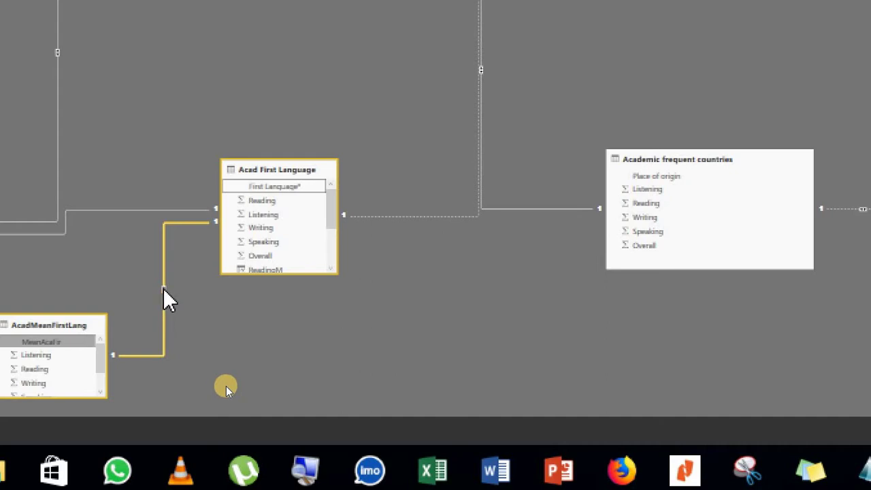
- Edit the relationship between AcadMeanFirstLang and Acad First Language to One to many (1:*) cardinality with Single cross filter direction
left_click(227, 388)
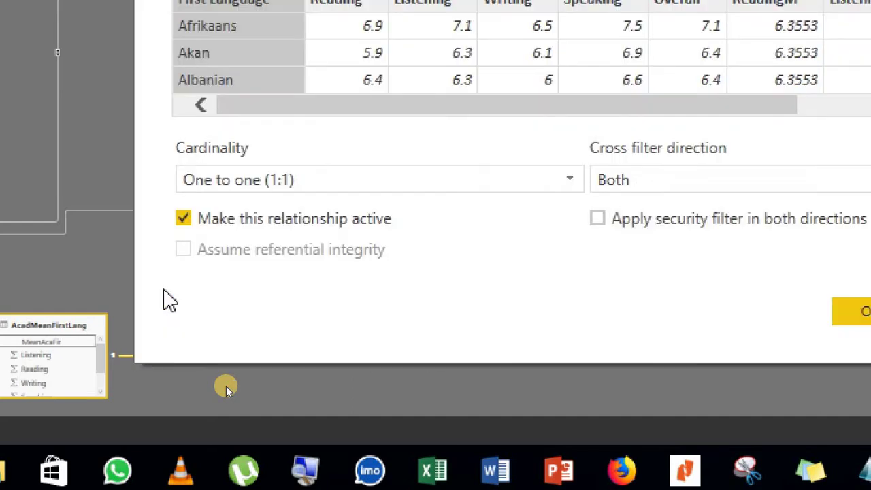
left_click(226, 180)
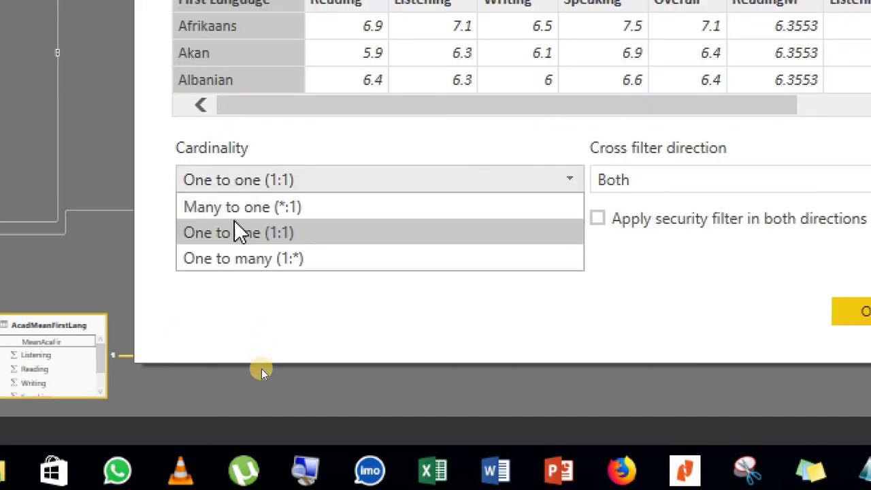
left_click(235, 260)
left_click(750, 176)
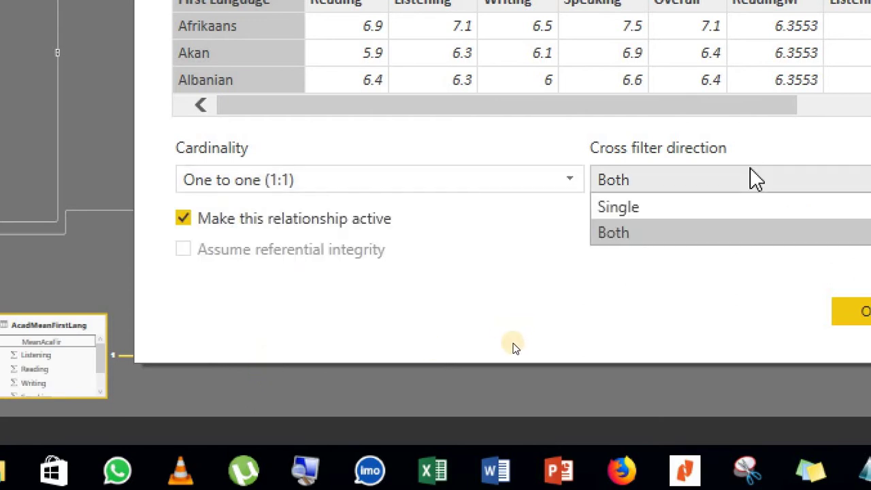
left_click(735, 207)
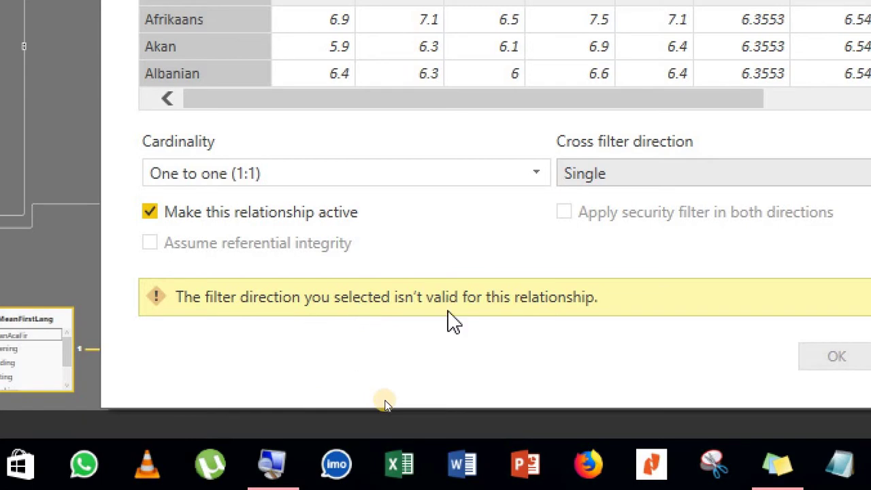
left_click(377, 178)
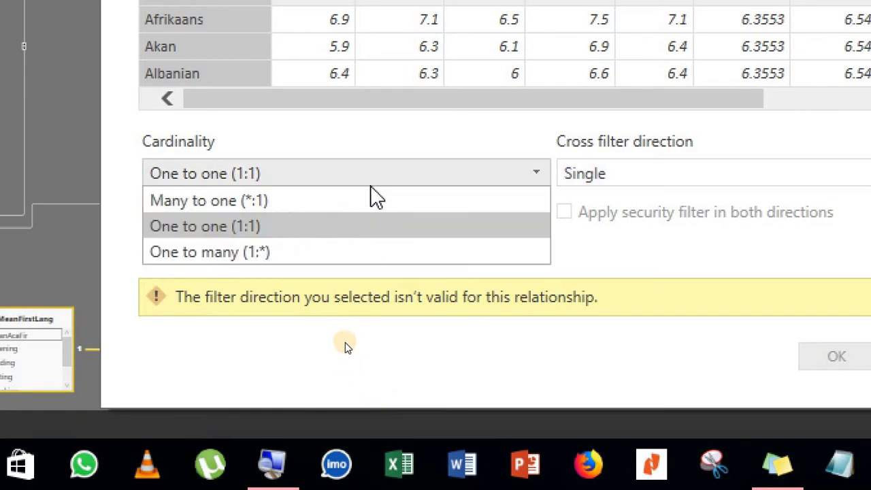
left_click(343, 253)
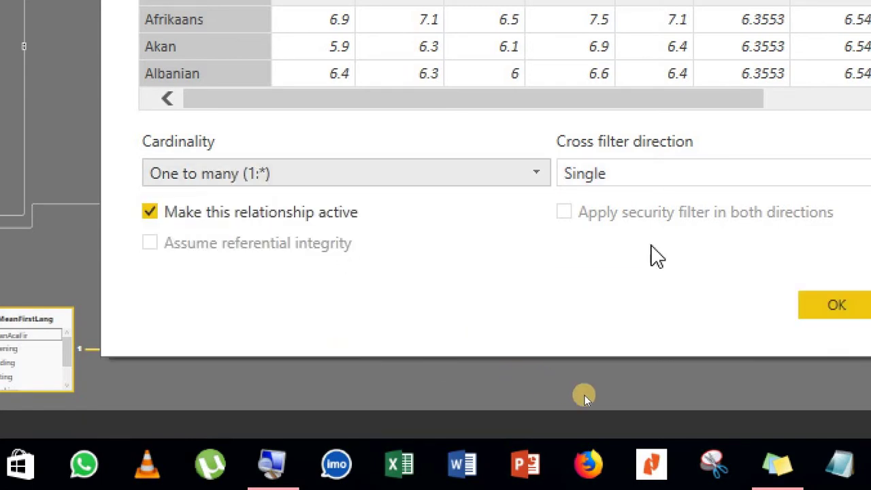
left_click(807, 306)
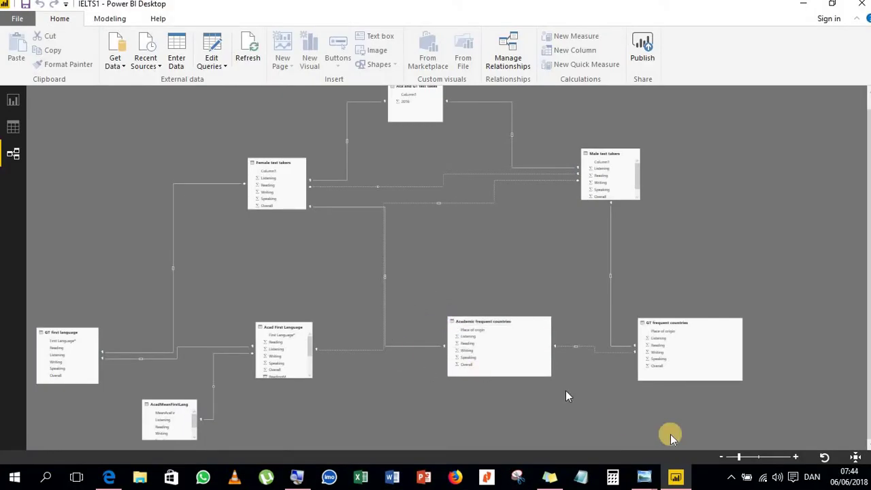
left_click(643, 476)
left_click(87, 427)
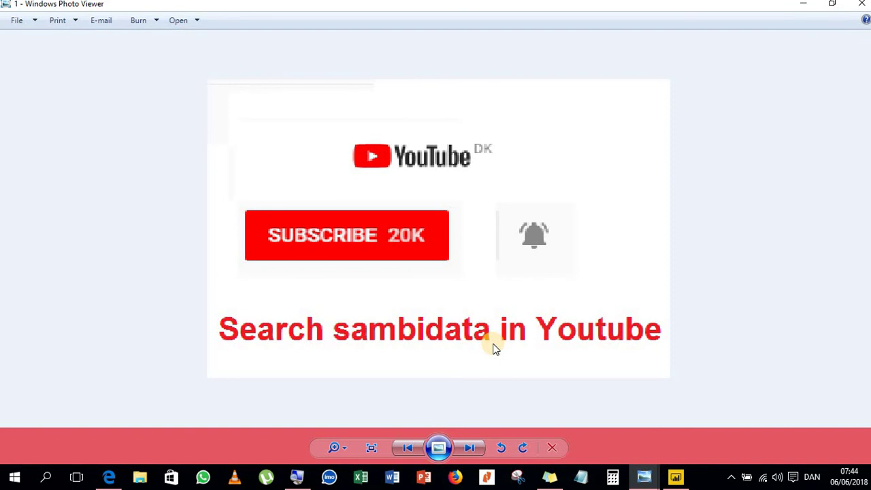
left_click(675, 477)
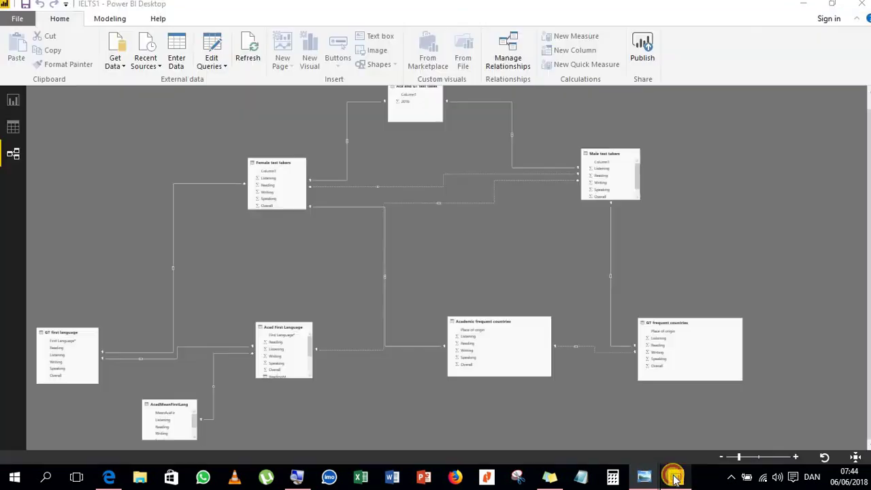